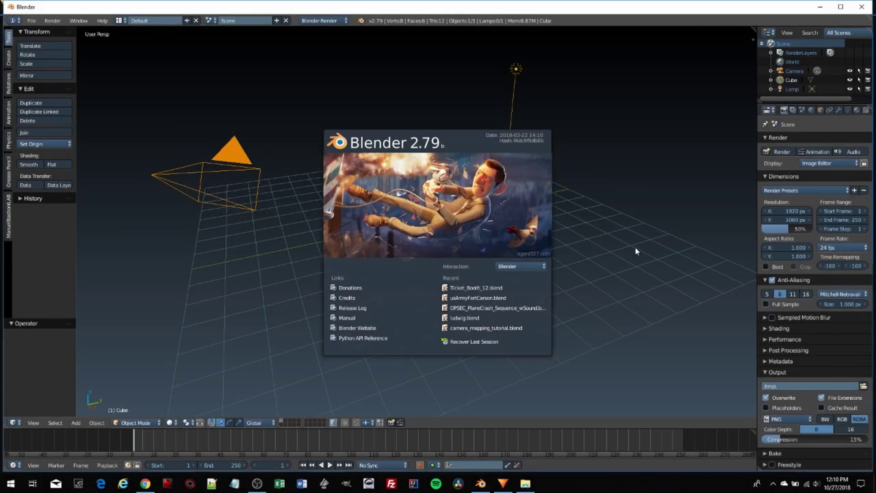
# Close the startup splash screen and show the screen layout presets list.
pyautogui.click(635, 251)
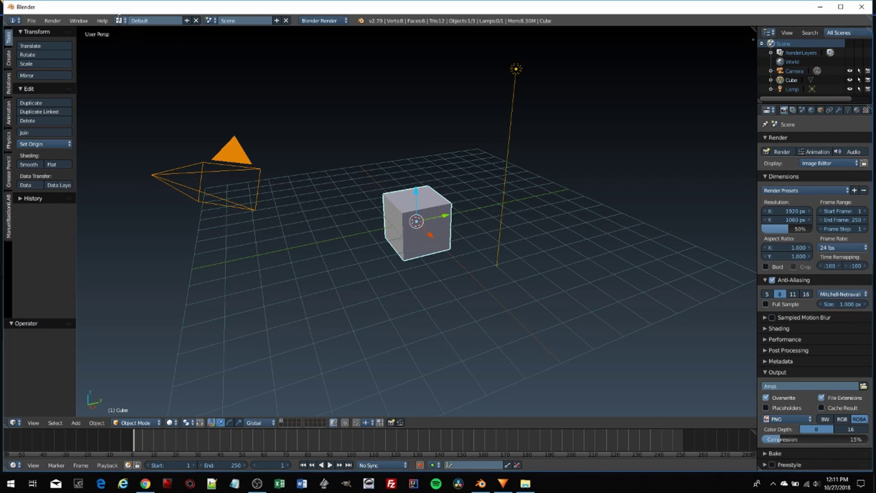
pyautogui.click(120, 21)
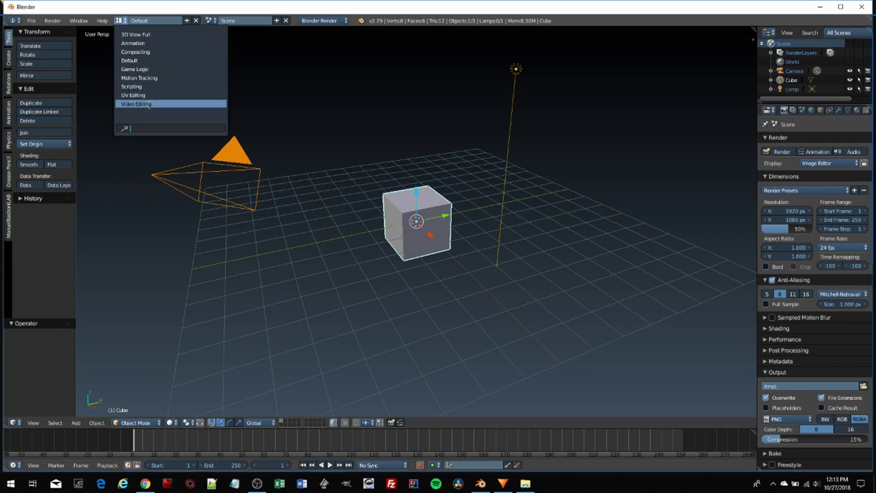
# Switch to the Video Editing layout and bring up the sequencer's Add menu.
pyautogui.click(149, 104)
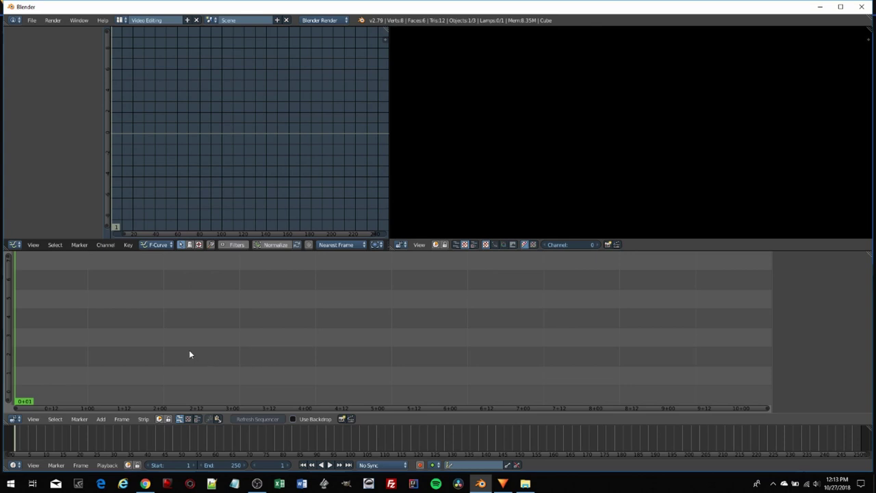
pyautogui.hotkey('shift', 'a')
pyautogui.hotkey('shift', 'a')
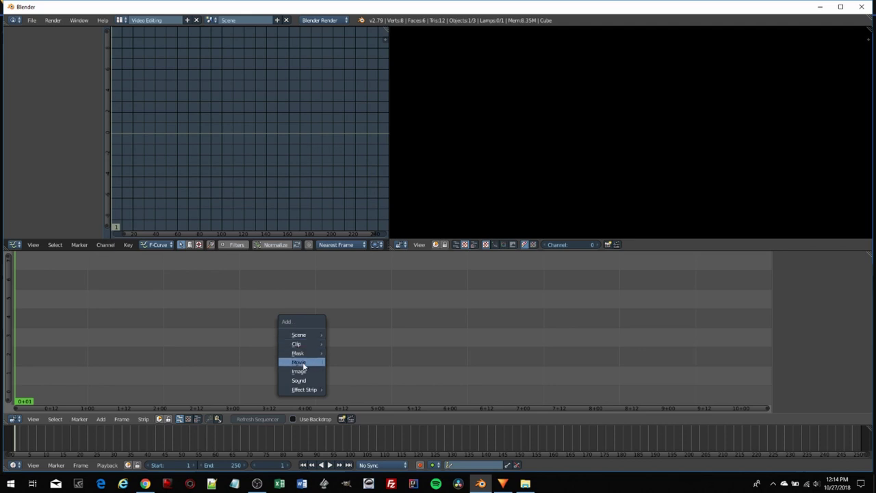
# Add MVI_5867.MOV from the Lab 1 folder as a movie strip with sound.
pyautogui.click(302, 364)
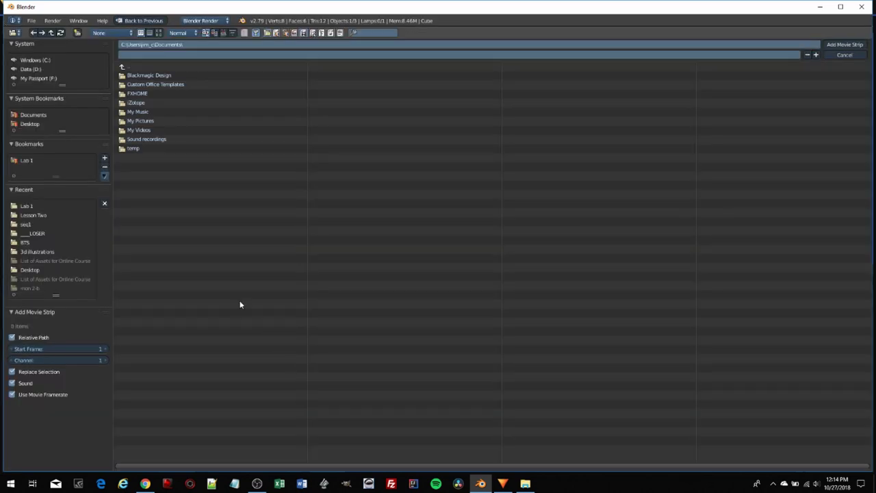
pyautogui.click(31, 145)
pyautogui.click(31, 145)
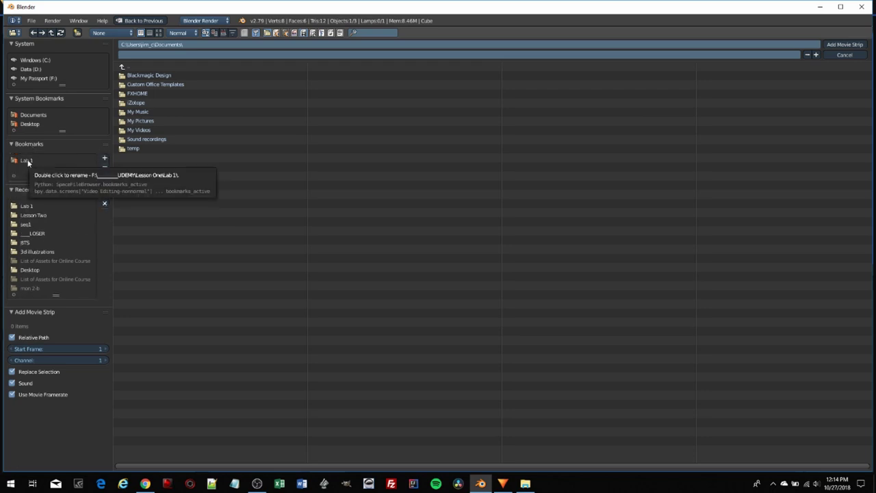
pyautogui.click(29, 162)
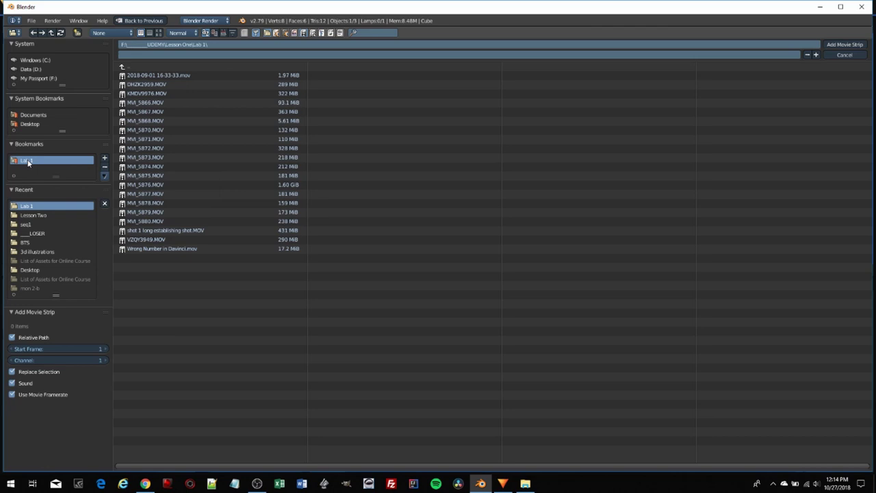
pyautogui.click(159, 33)
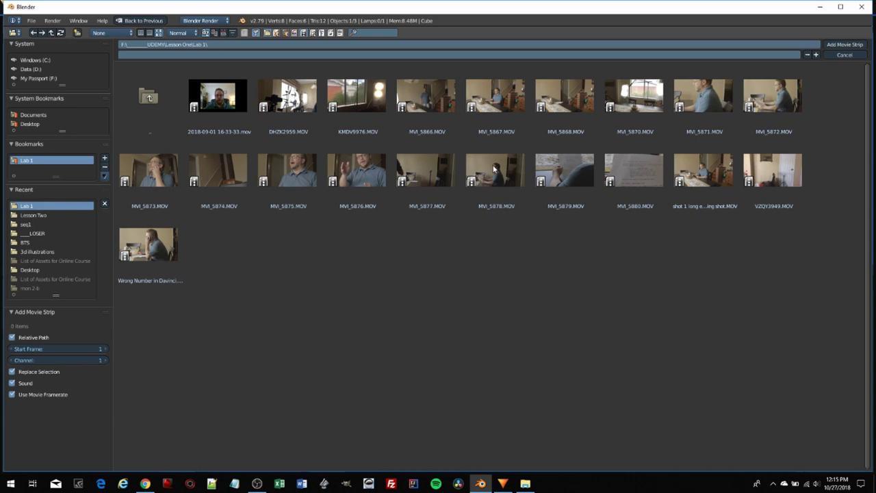
pyautogui.click(497, 105)
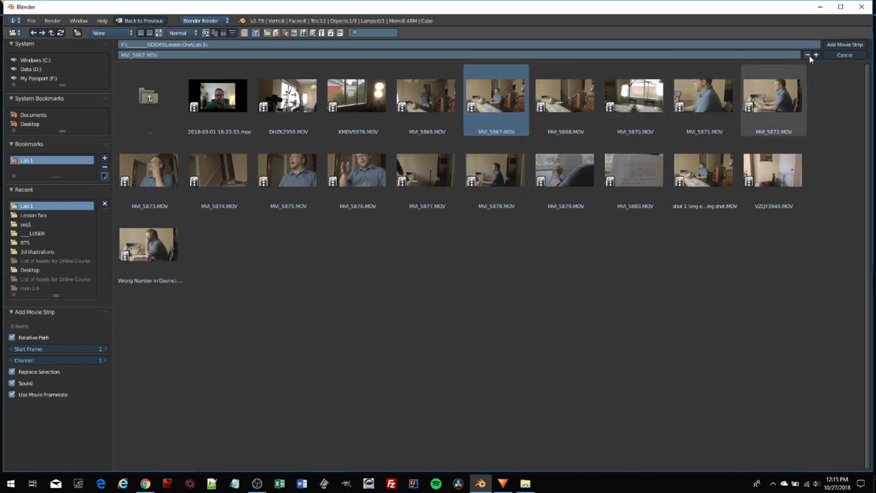
pyautogui.click(829, 46)
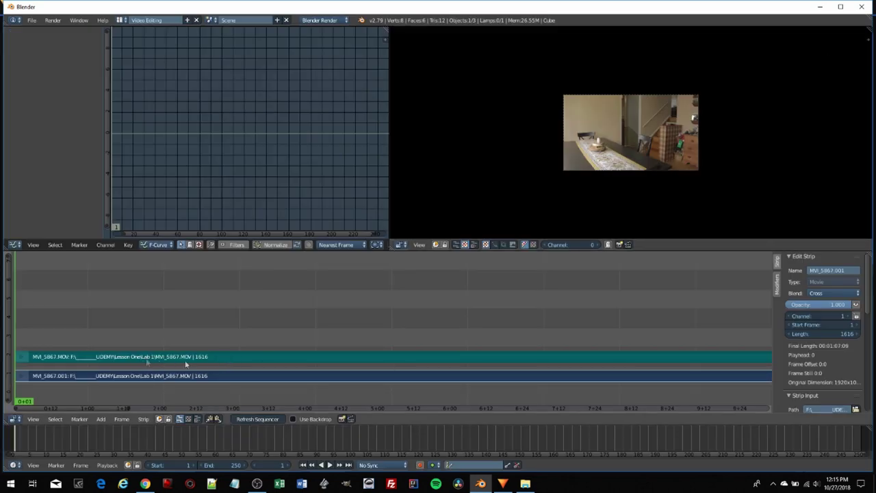
# Play the MVI_5867 clip with an enlarged preview up to frame 172.
pyautogui.hotkey('alt', 'a')
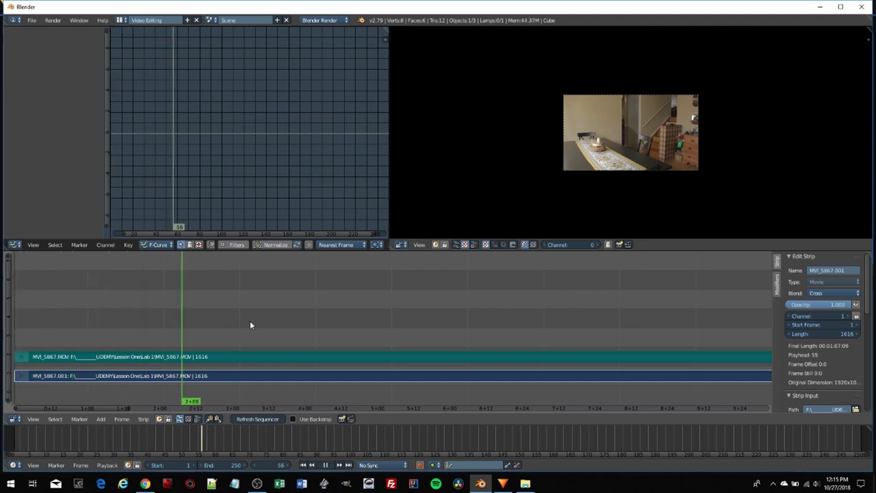
pyautogui.hotkey('alt', 'a')
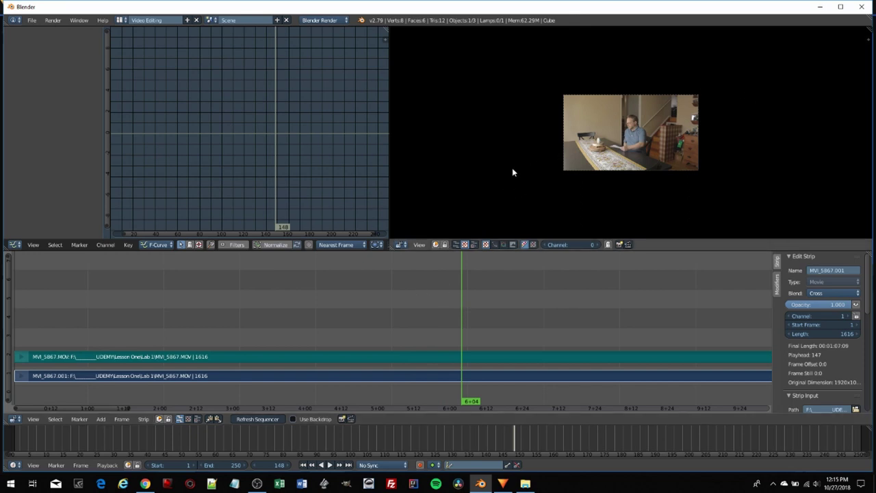
pyautogui.scroll(4, 512, 173)
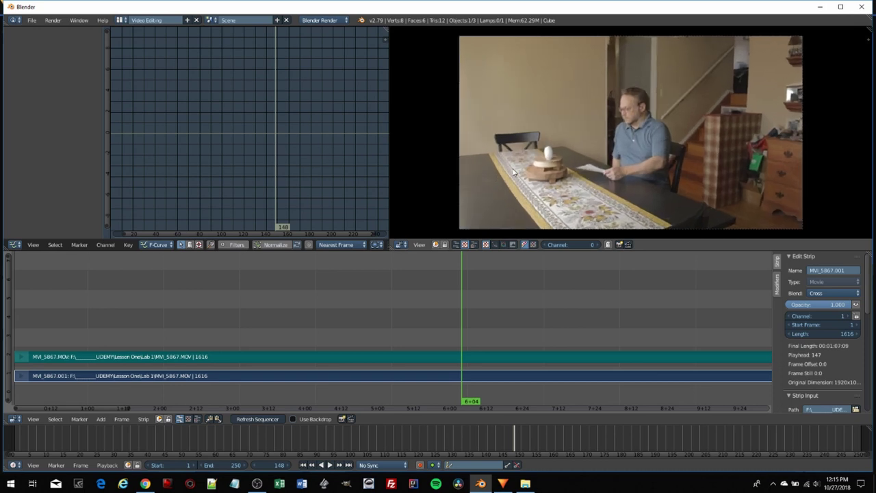
pyautogui.hotkey('alt', 'a')
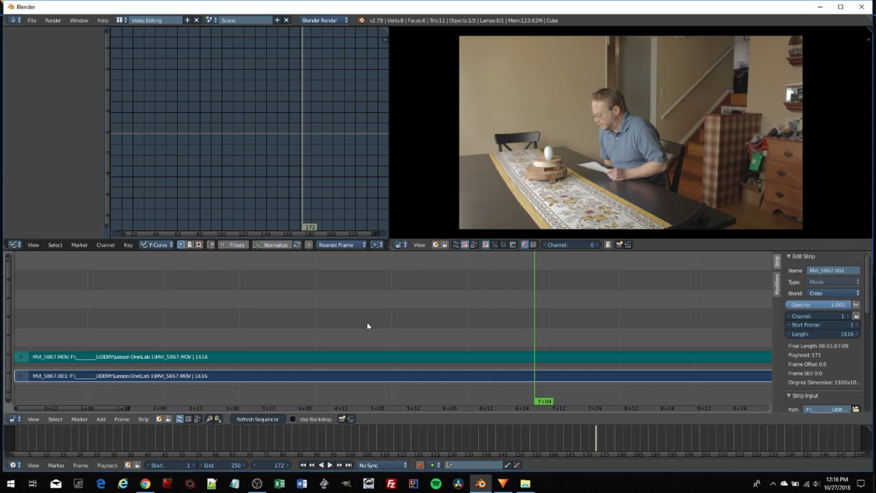
# Select the sound and movie strips individually, then toggle select-all on both.
pyautogui.rightClick(356, 357)
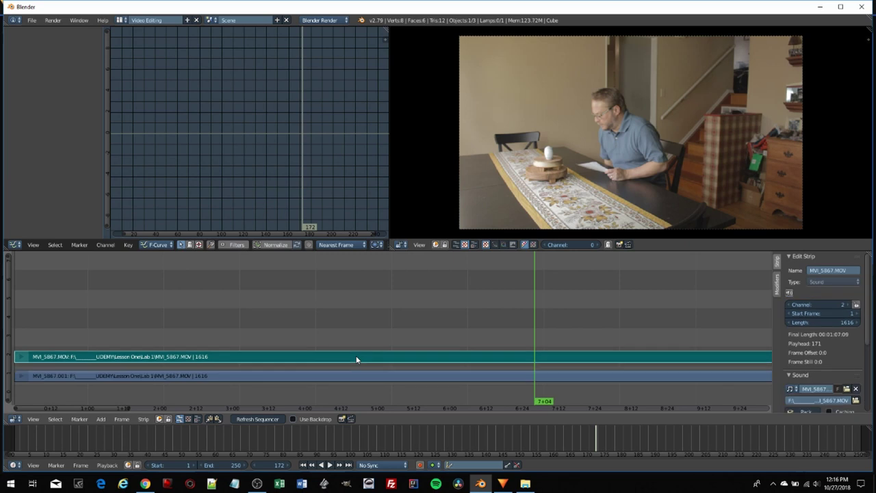
pyautogui.rightClick(373, 378)
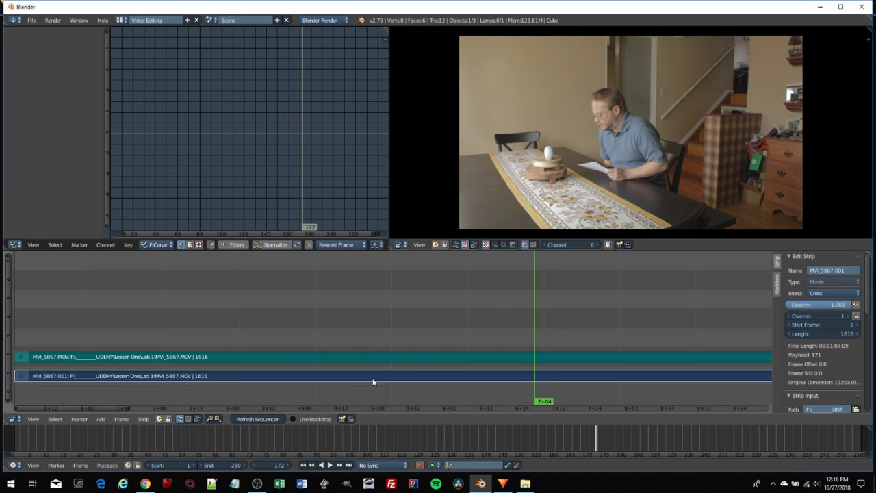
pyautogui.press('a')
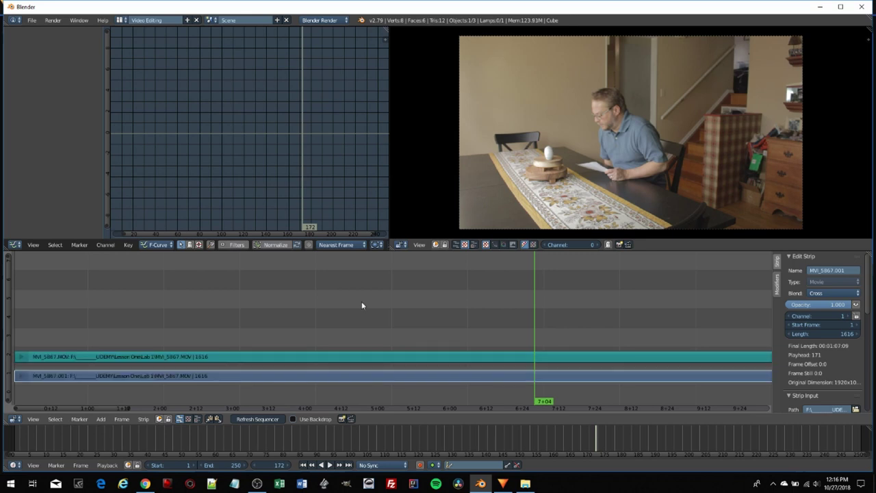
pyautogui.press('a')
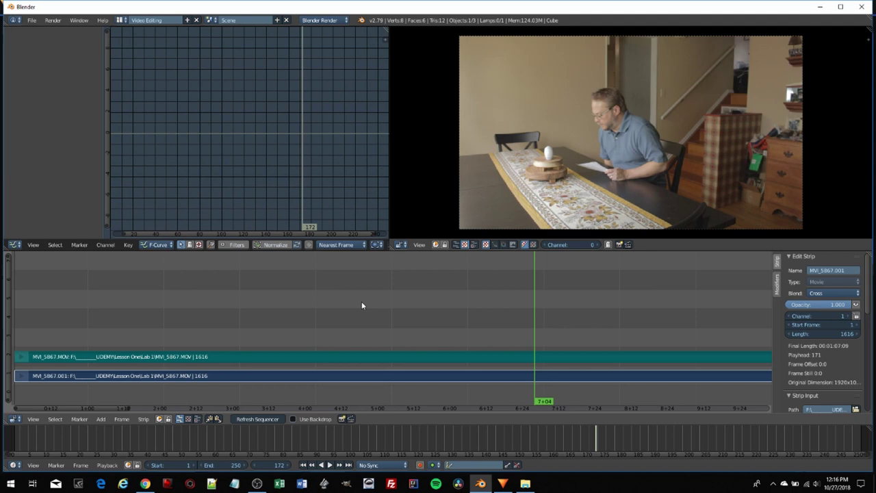
pyautogui.press('a')
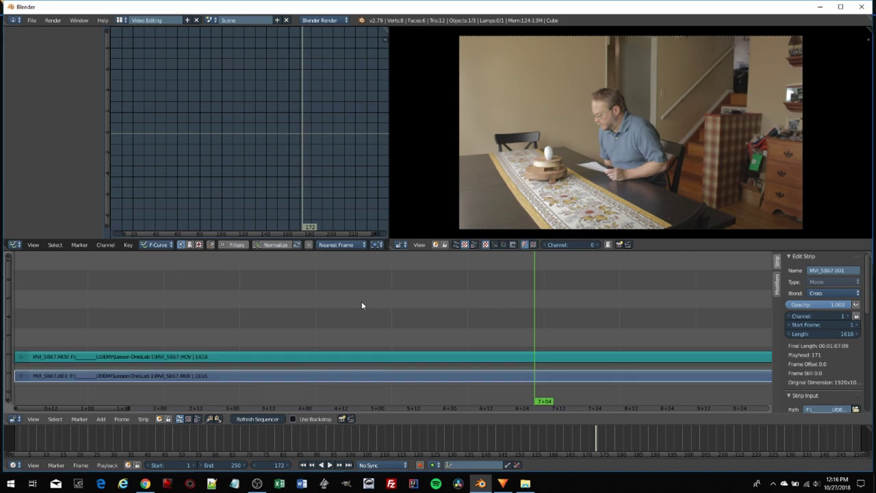
# Box-select both MVI_5867 strips, cancel a move to keep them on channels 1–2, then add a strip.
pyautogui.press('b')
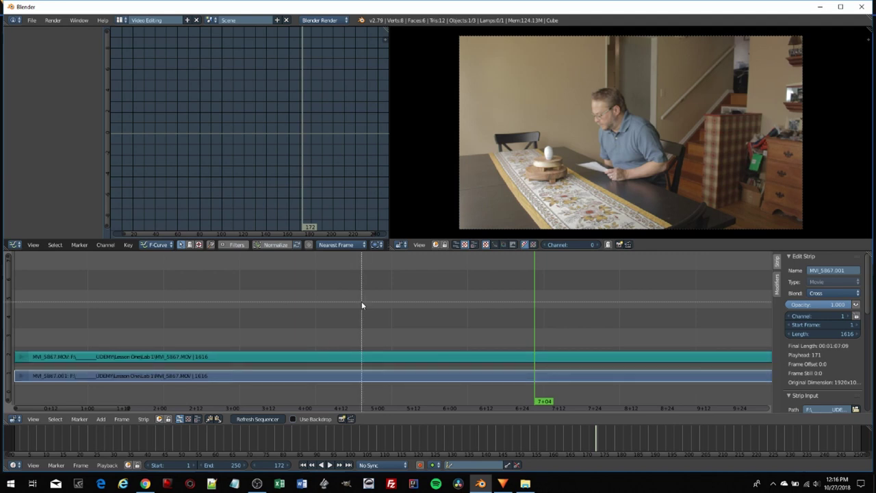
pyautogui.moveTo(362, 302); pyautogui.dragTo(419, 390)
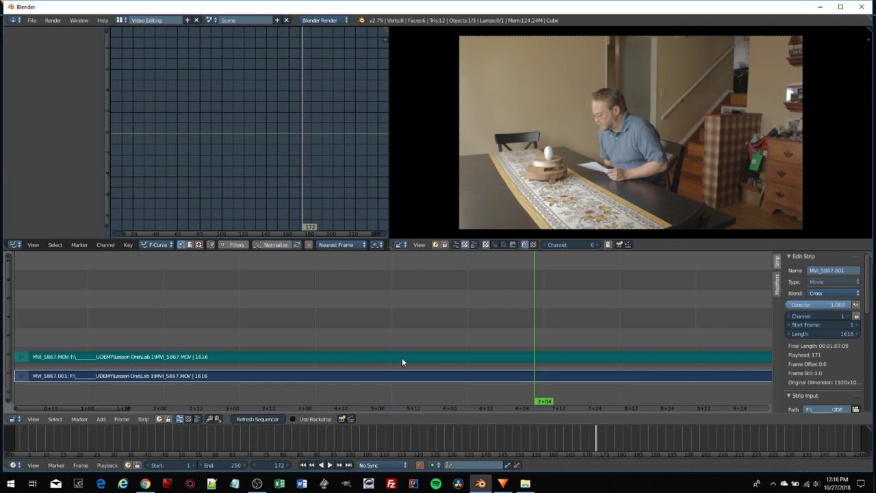
pyautogui.press('g')
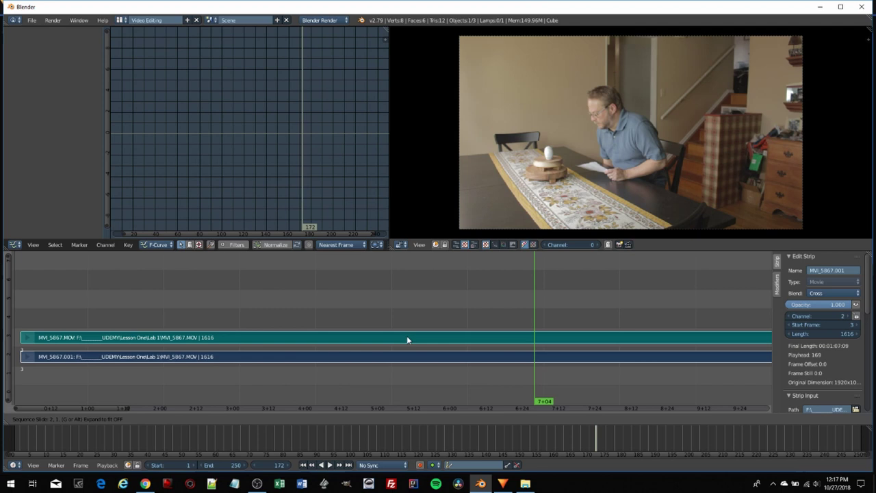
pyautogui.press('Escape')
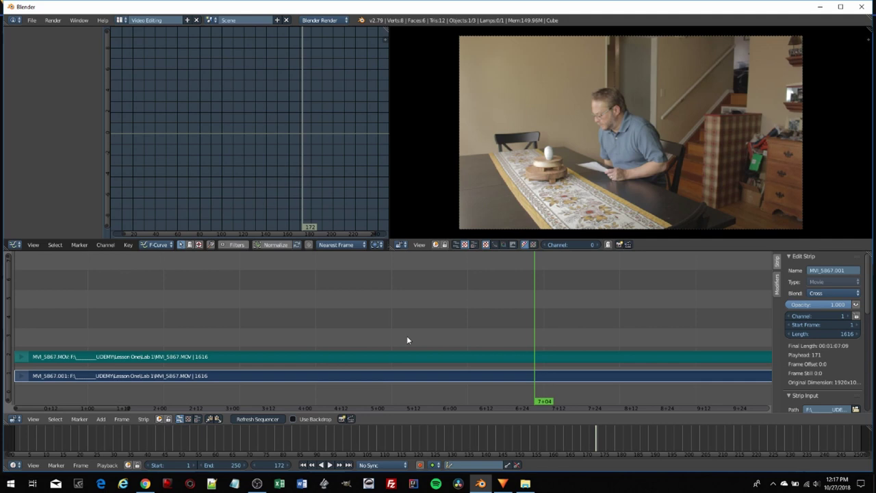
pyautogui.hotkey('shift', 'a')
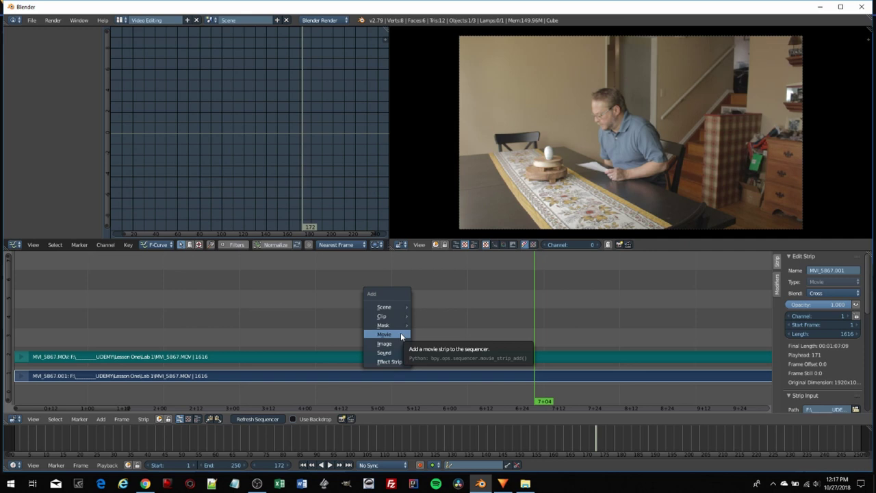
# Add MVI_5878.MOV as a movie strip at frame 172 above the first clip.
pyautogui.click(400, 335)
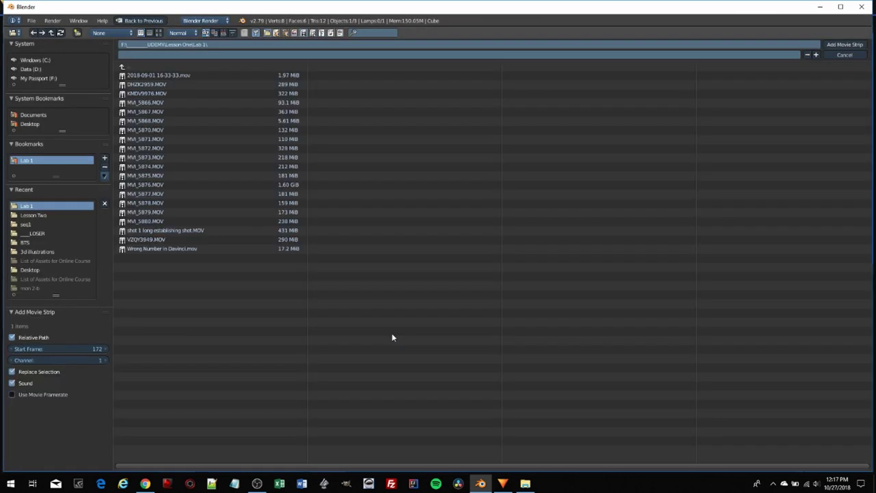
pyautogui.click(158, 33)
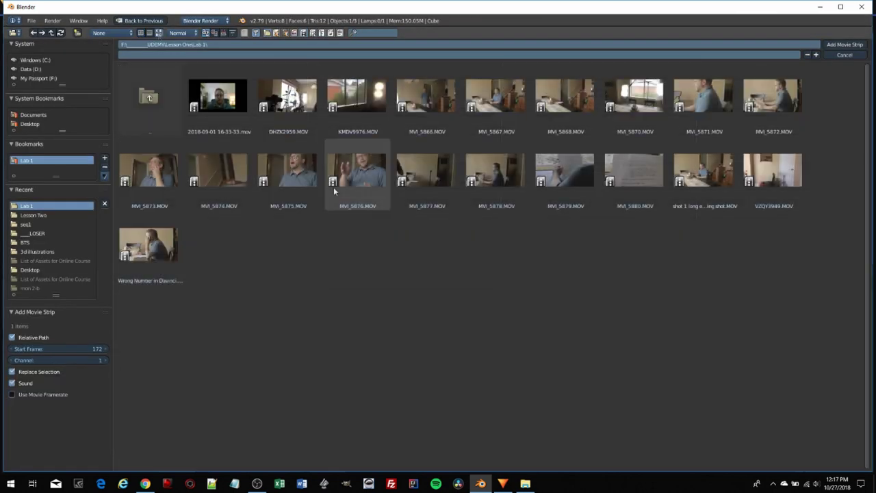
pyautogui.doubleClick(487, 174)
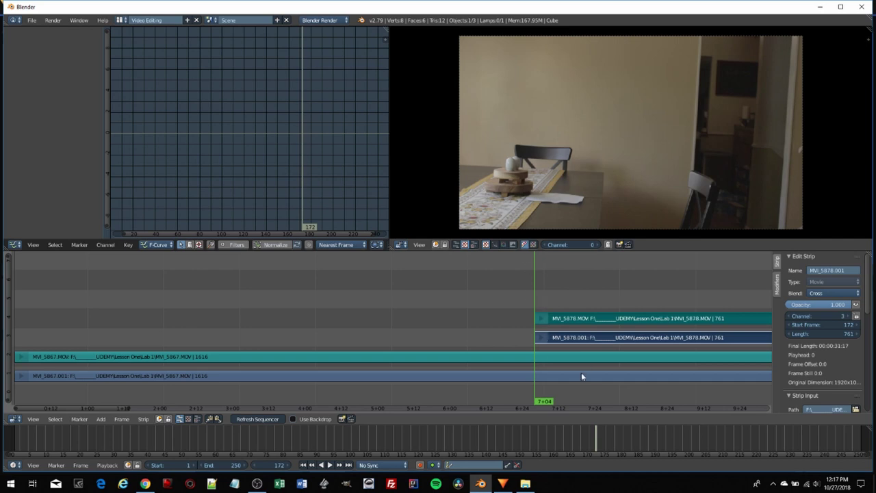
# Play into the MVI_5878 clip, then stop with the playhead at frame 142.
pyautogui.hotkey('alt', 'a')
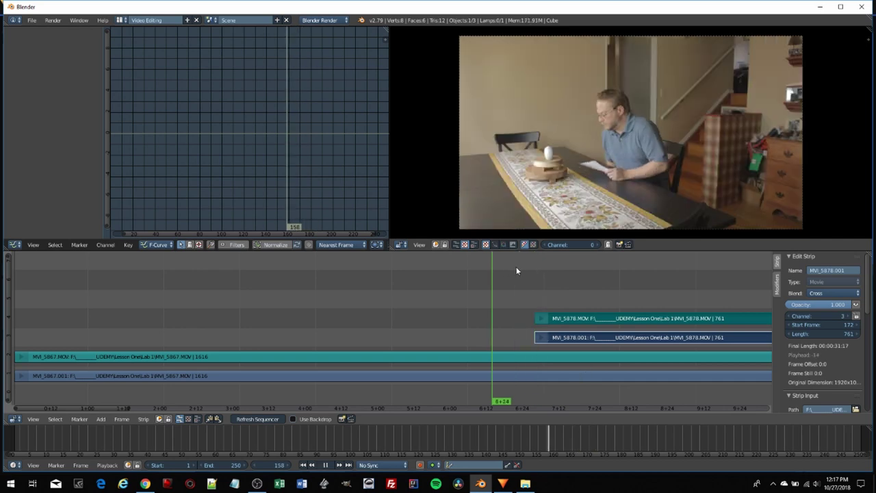
pyautogui.moveTo(574, 270); pyautogui.dragTo(444, 270)
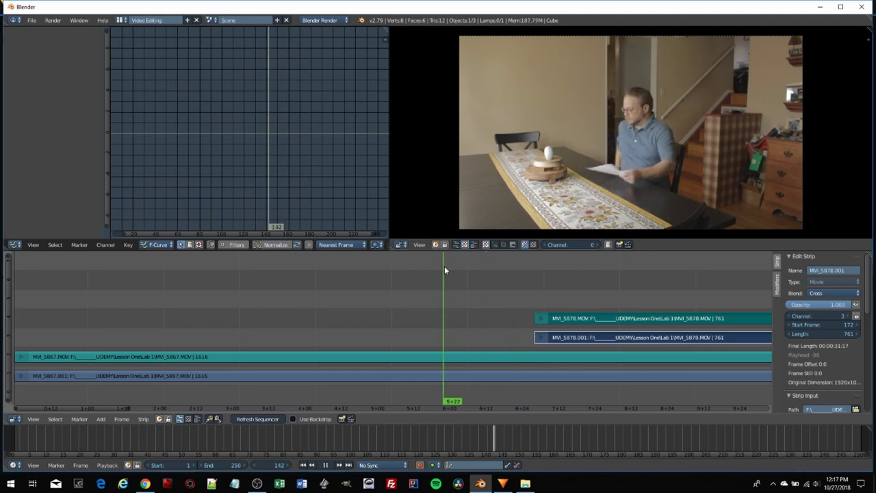
pyautogui.hotkey('alt', 'a')
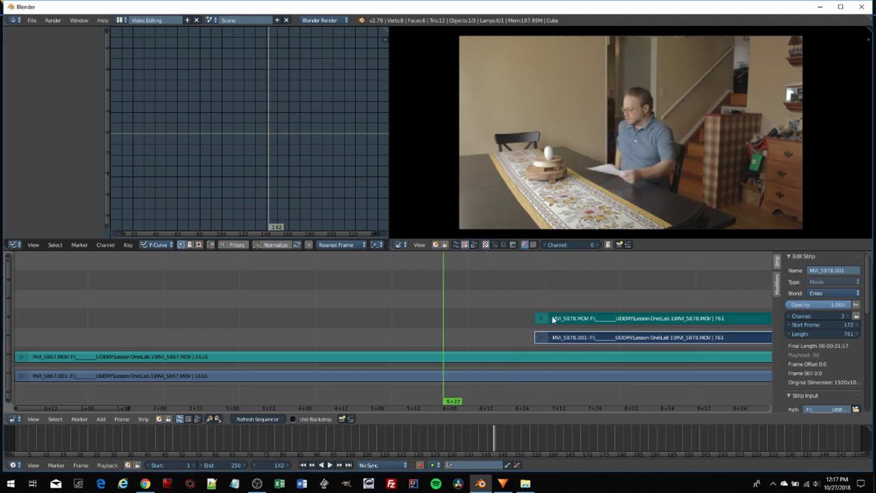